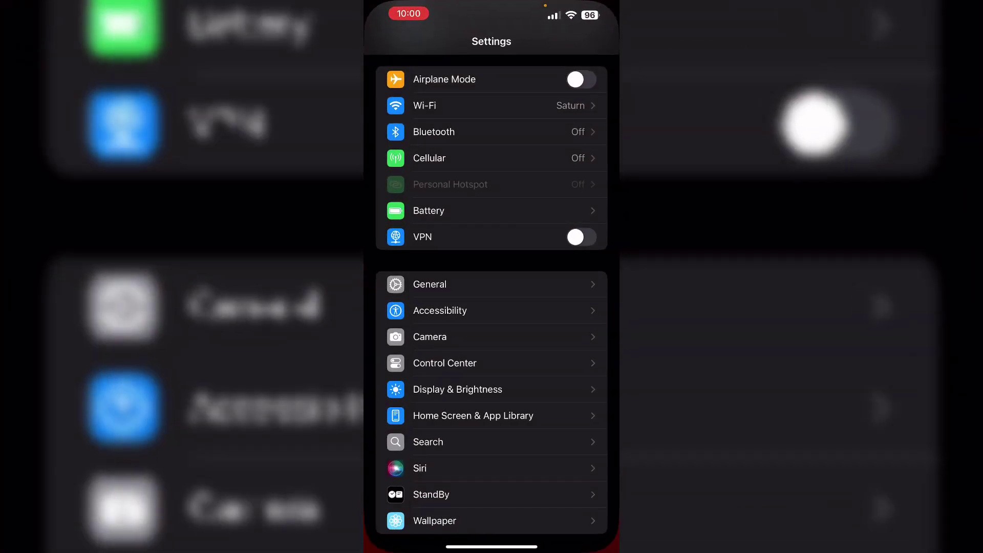
Step: Open the General page showing About, Software Update, iPhone Storage and AirDrop
click(477, 285)
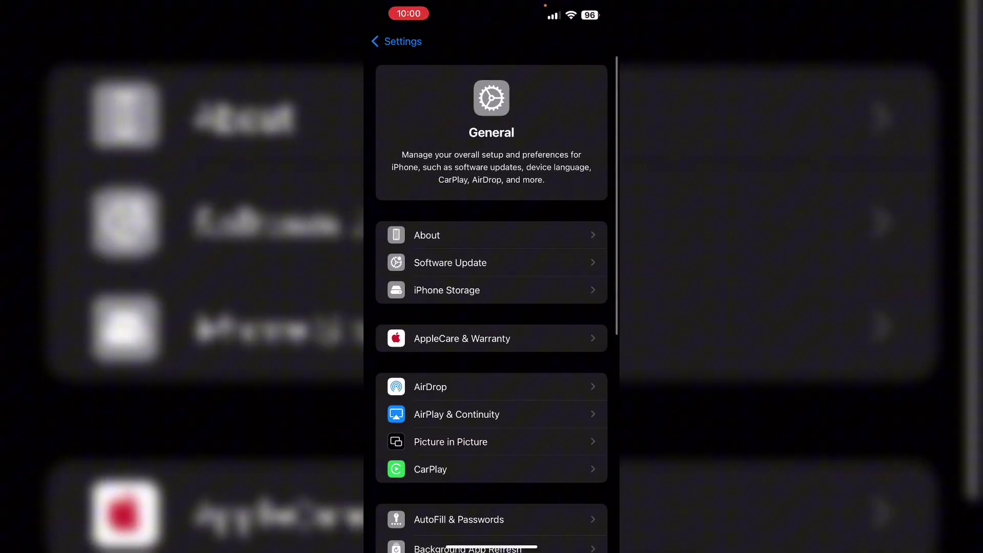